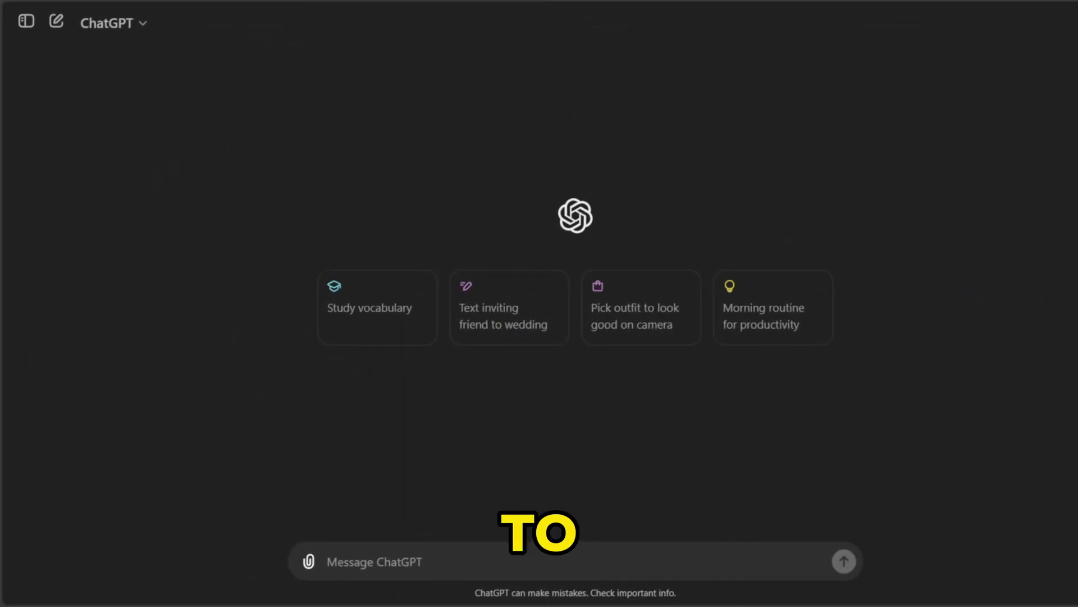
Step: Send ChatGPT the prompt for a short Jack and Leo zoo-at-night story with dialogue
{"action": "left_click", "coordinate": [381, 548]}
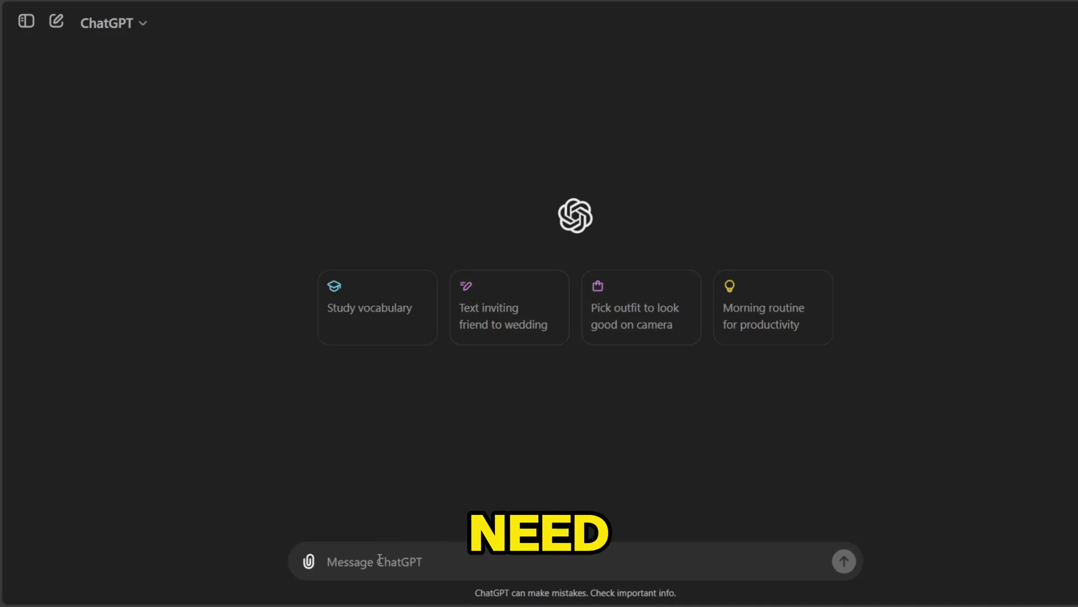
{"action": "type", "text": "write a story about two friends trapped in zoo at night time one friend name is jack and other one is leo within 200 words keep a coversation between them within 50 words"}
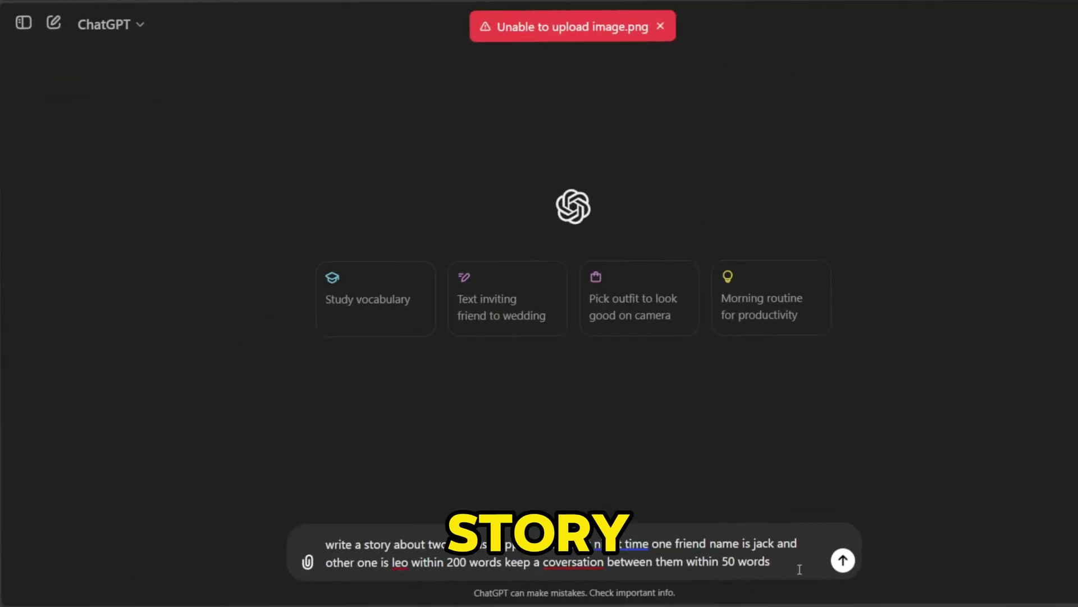
{"action": "left_click", "coordinate": [842, 562]}
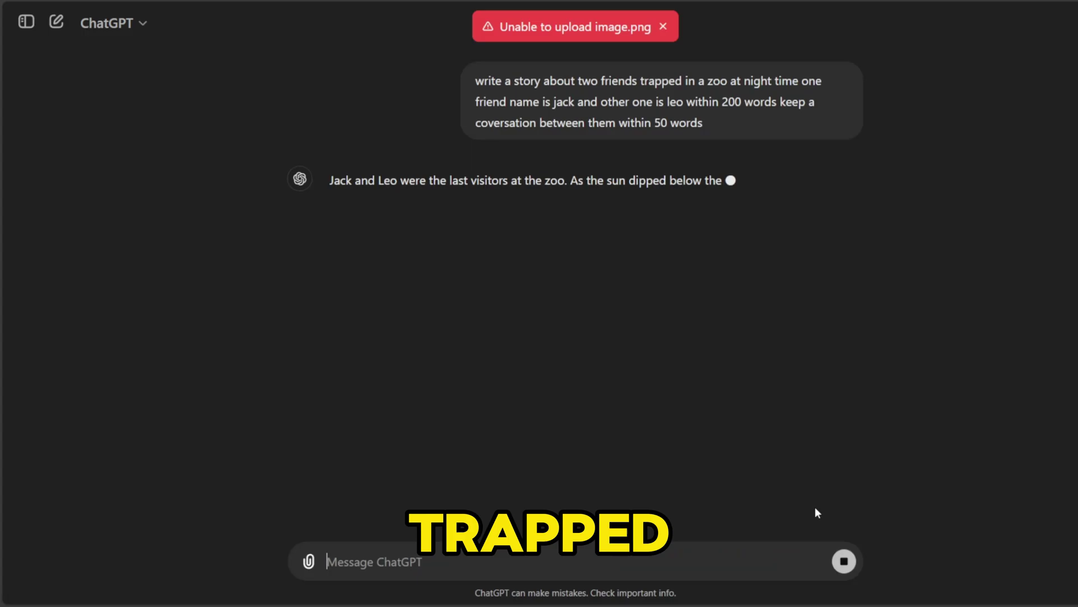
{"action": "left_click", "coordinate": [663, 26]}
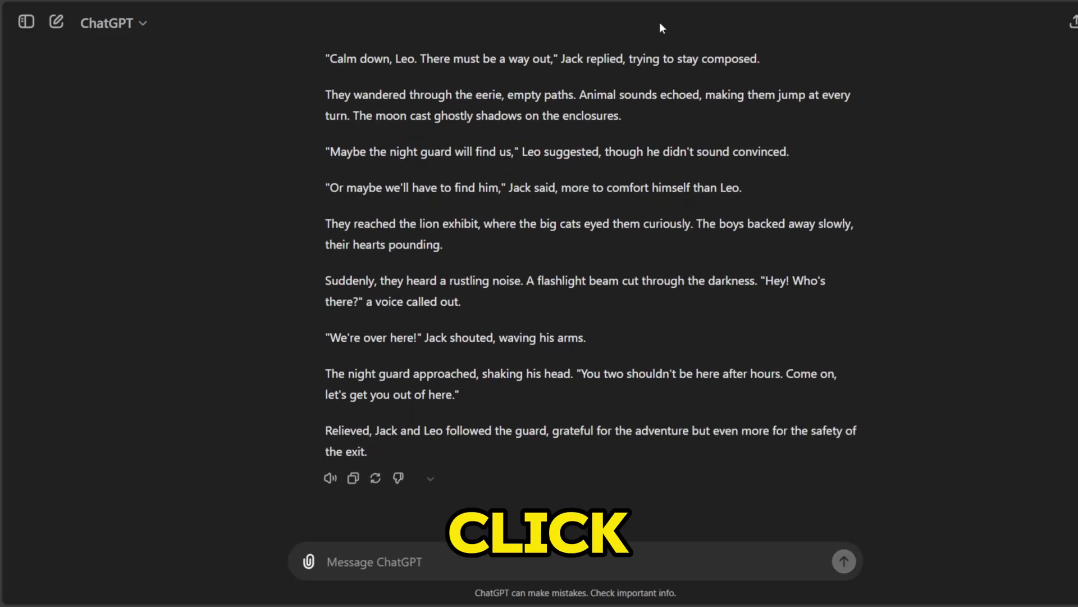
{"action": "scroll", "coordinate": [427, 203], "scroll_direction": "up", "scroll_amount": 4}
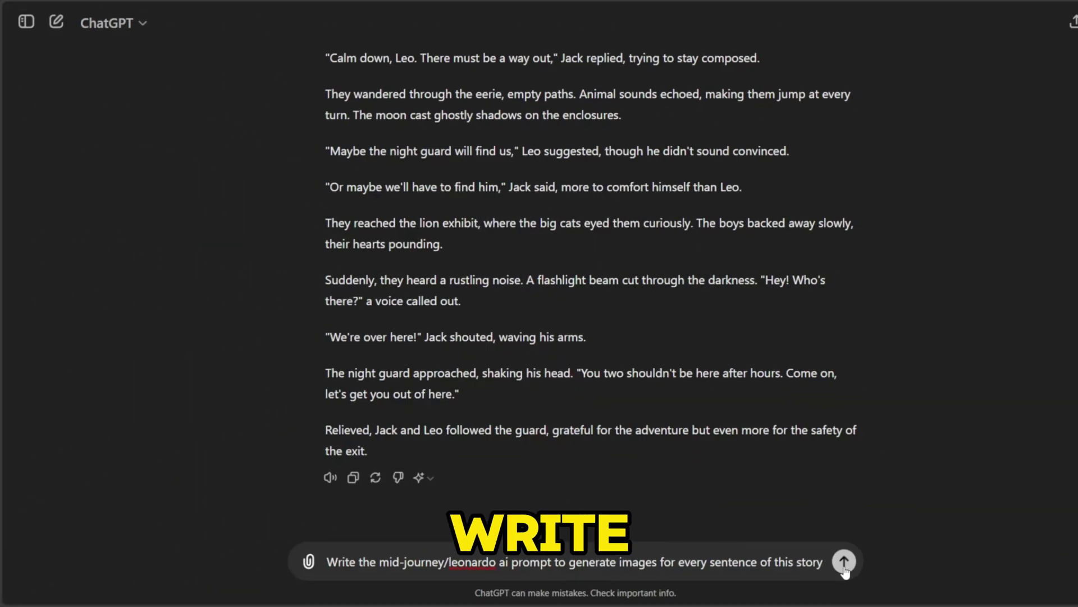
Step: Request Midjourney/Leonardo prompts for every story sentence and review the numbered list
{"action": "key", "text": "Return"}
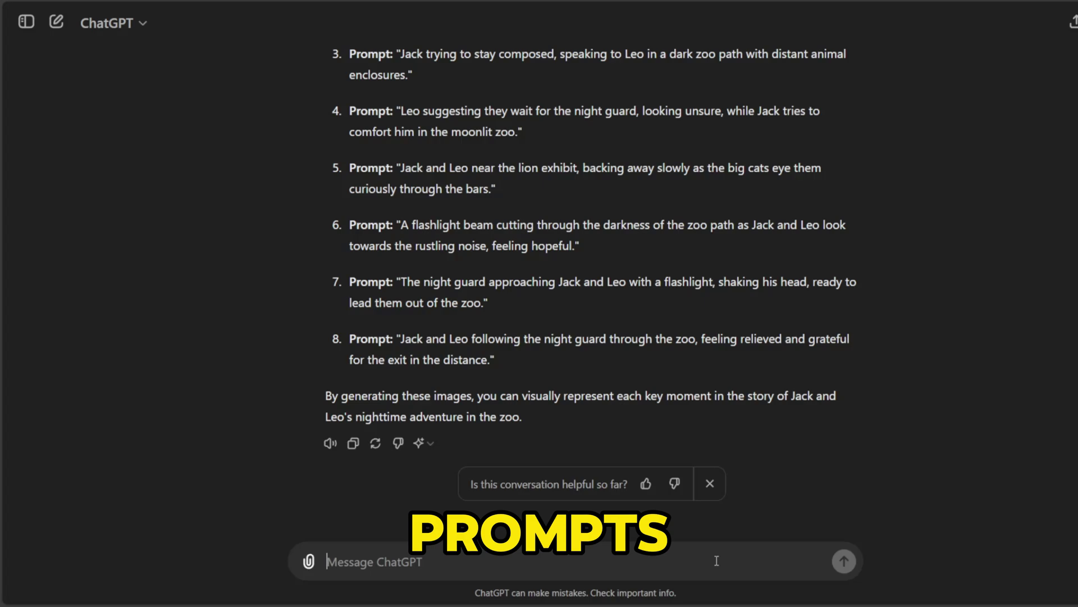
{"action": "scroll", "coordinate": [342, 379], "scroll_direction": "up", "scroll_amount": 3}
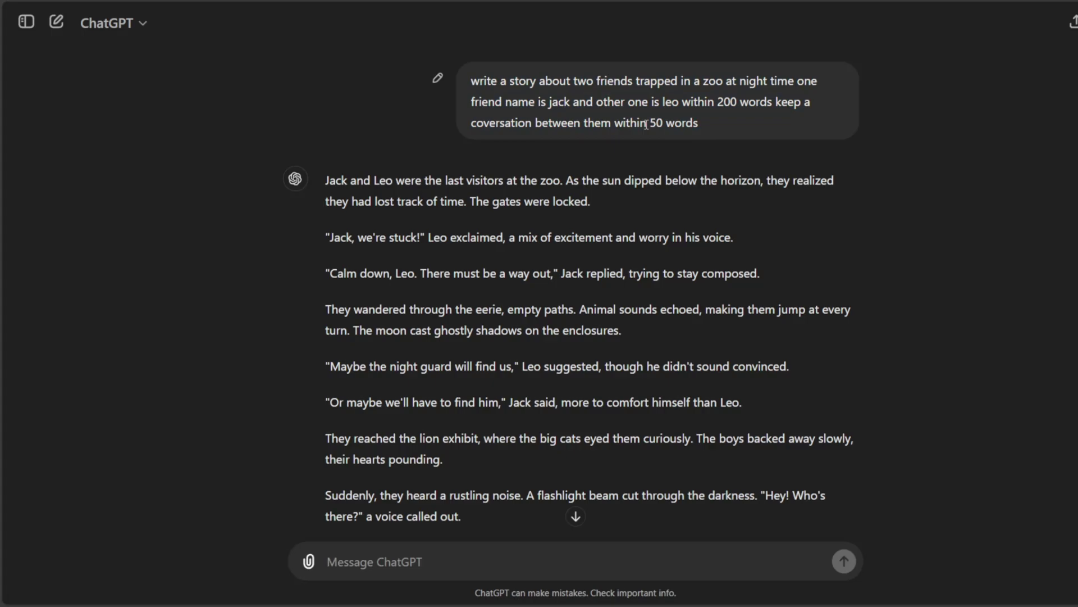
{"action": "scroll", "coordinate": [621, 173], "scroll_direction": "down", "scroll_amount": 2}
{"action": "scroll", "coordinate": [620, 173], "scroll_direction": "down", "scroll_amount": 6}
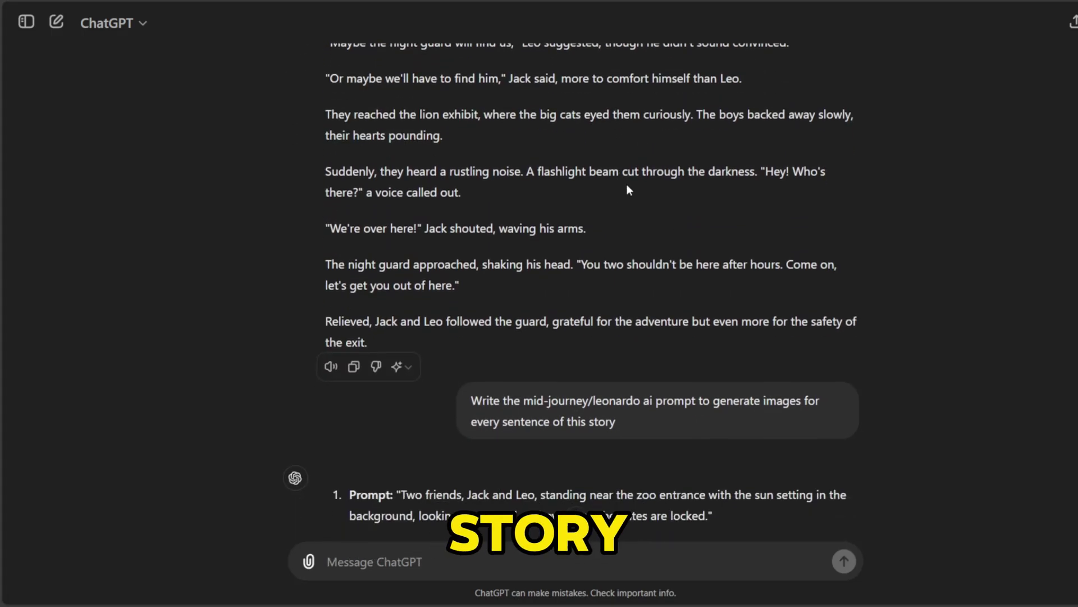
{"action": "scroll", "coordinate": [626, 186], "scroll_direction": "down", "scroll_amount": 4}
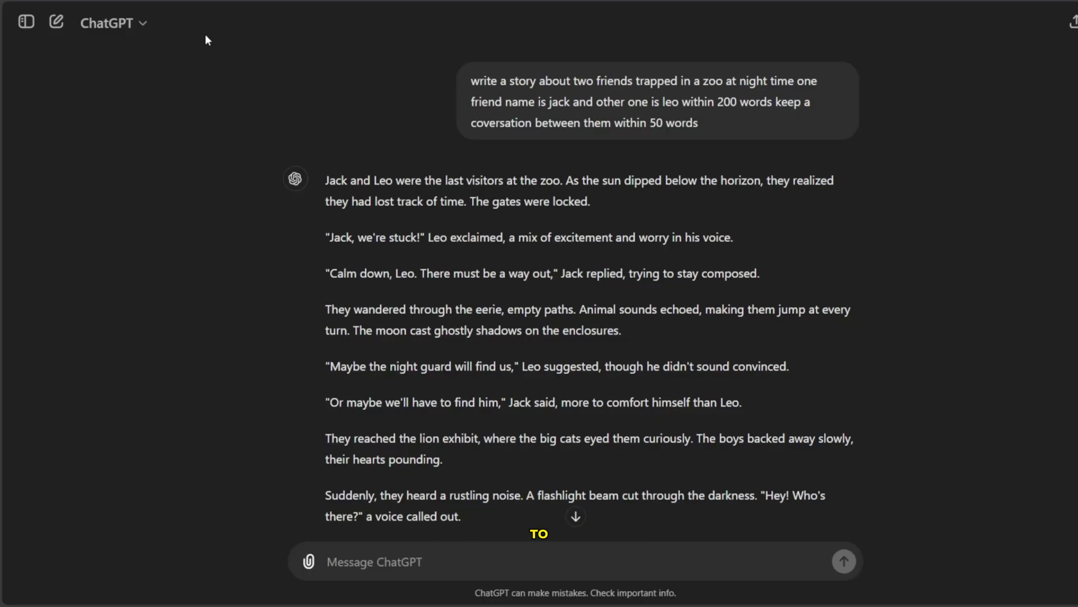
Step: Generate ElevenLabs narration of the zoo story using the Adam voice
{"action": "left_click_drag", "start_coordinate": [325, 178], "coordinate": [373, 337]}
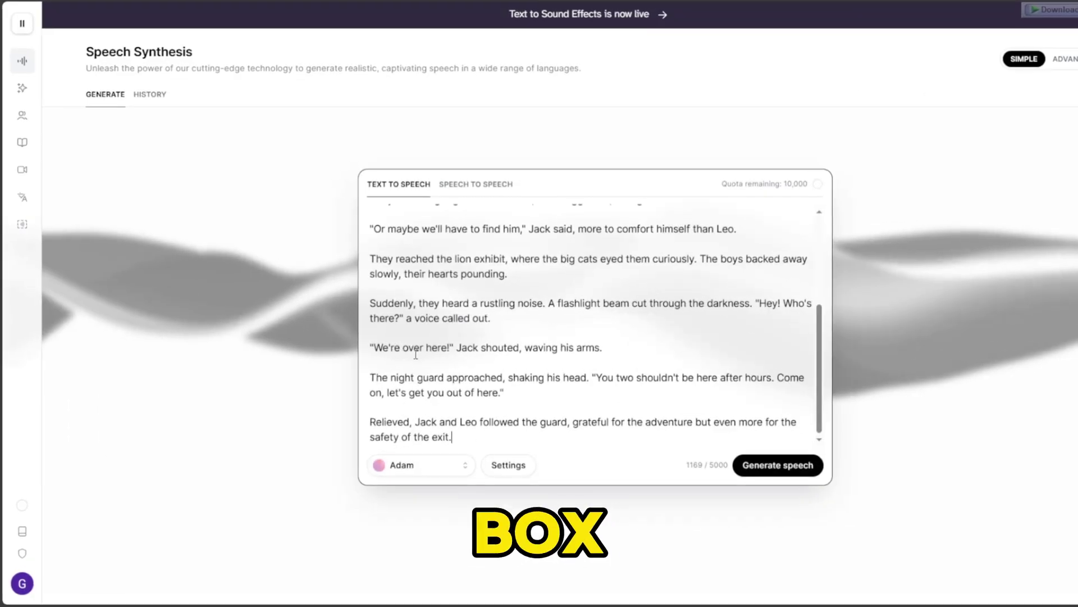
{"action": "left_click", "coordinate": [450, 466]}
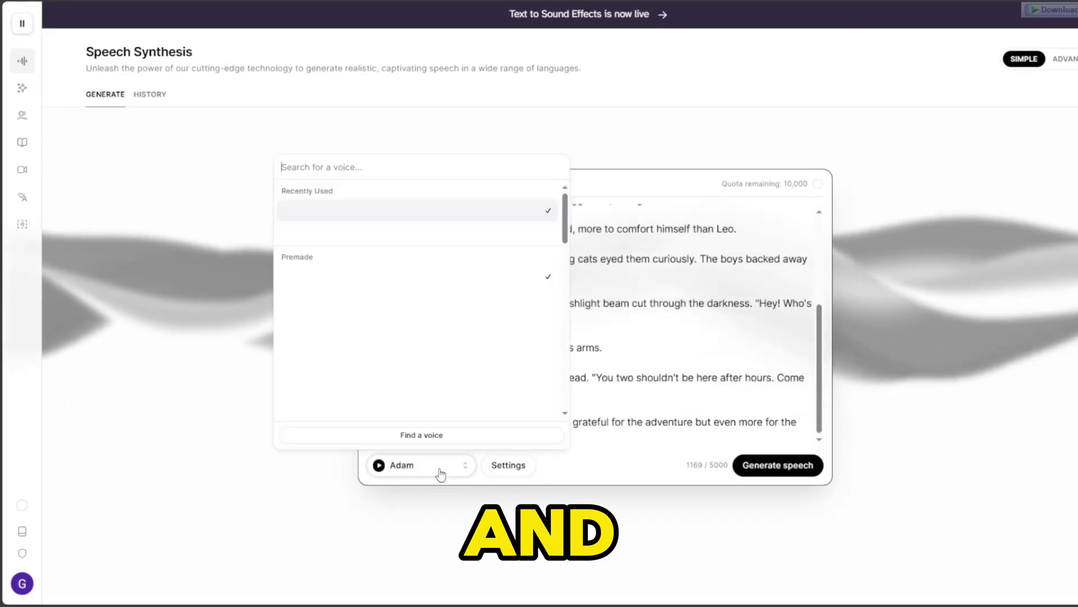
{"action": "mouse_move", "coordinate": [341, 215]}
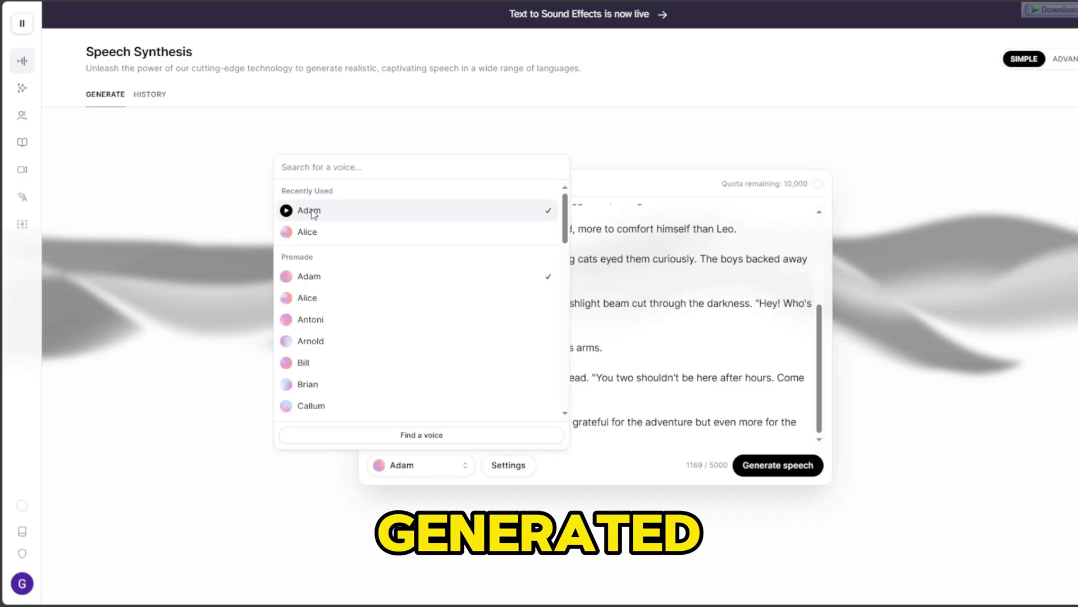
{"action": "left_click", "coordinate": [753, 472]}
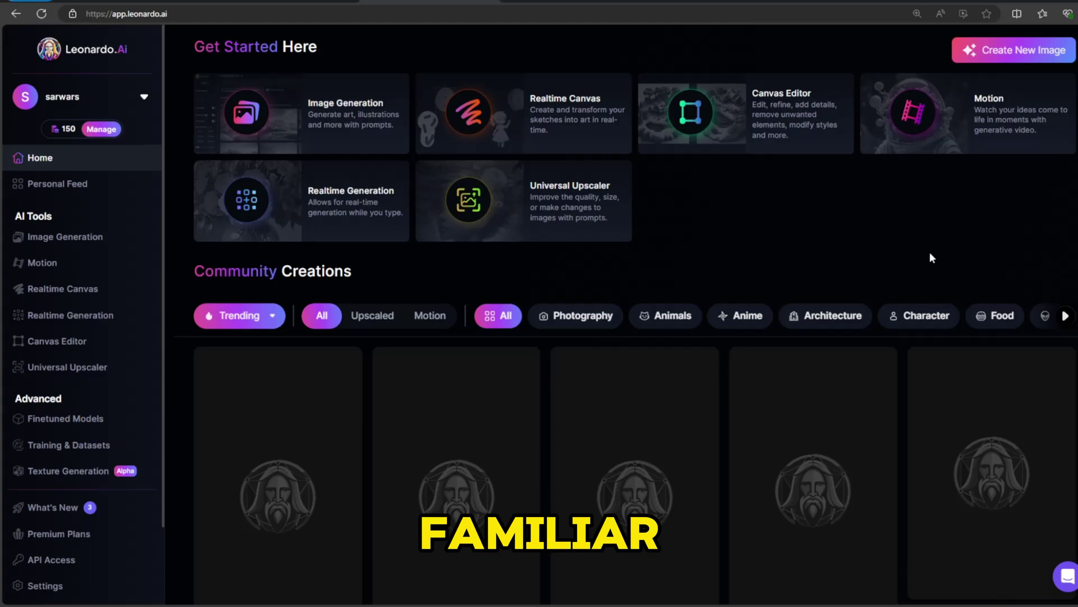
Step: Open Leonardo.Ai Image Generation and set the aspect ratio to 16:9
{"action": "left_click", "coordinate": [316, 115]}
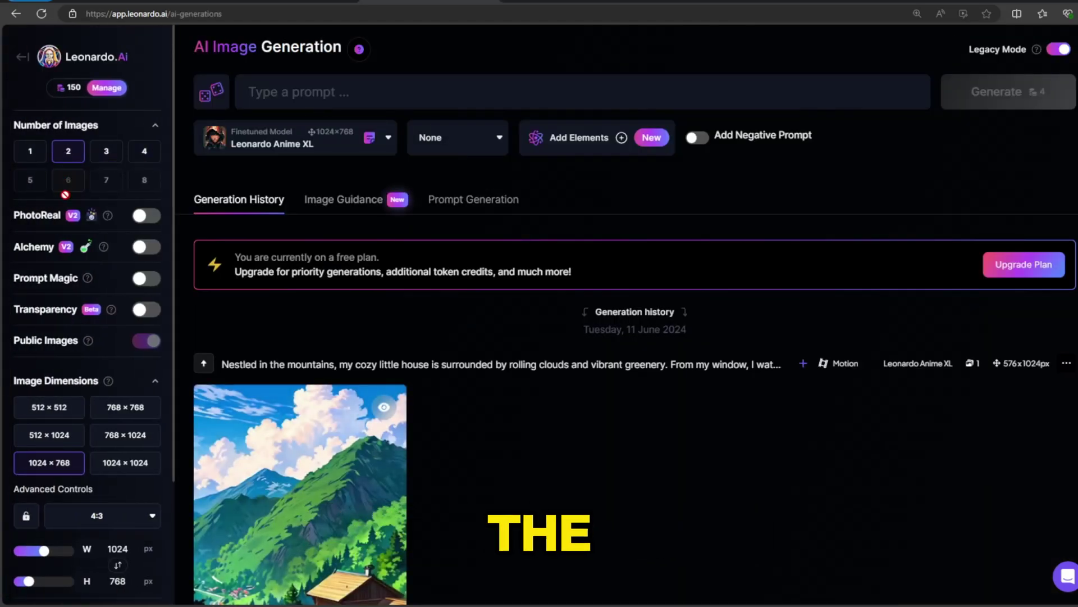
{"action": "scroll", "coordinate": [65, 194], "scroll_direction": "down", "scroll_amount": 3}
{"action": "left_click", "coordinate": [98, 363]}
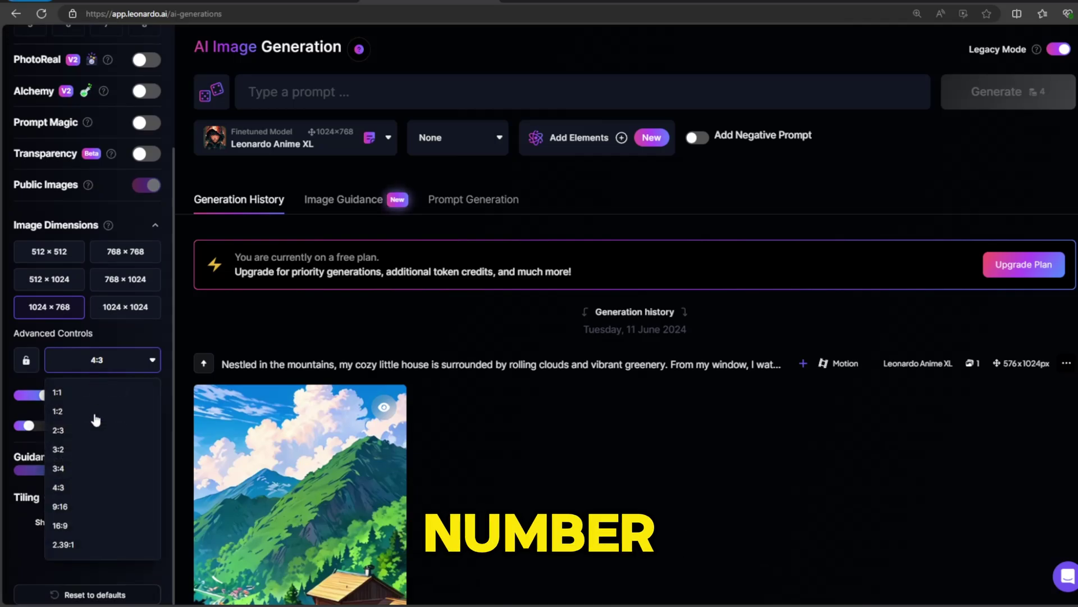
{"action": "left_click", "coordinate": [60, 525]}
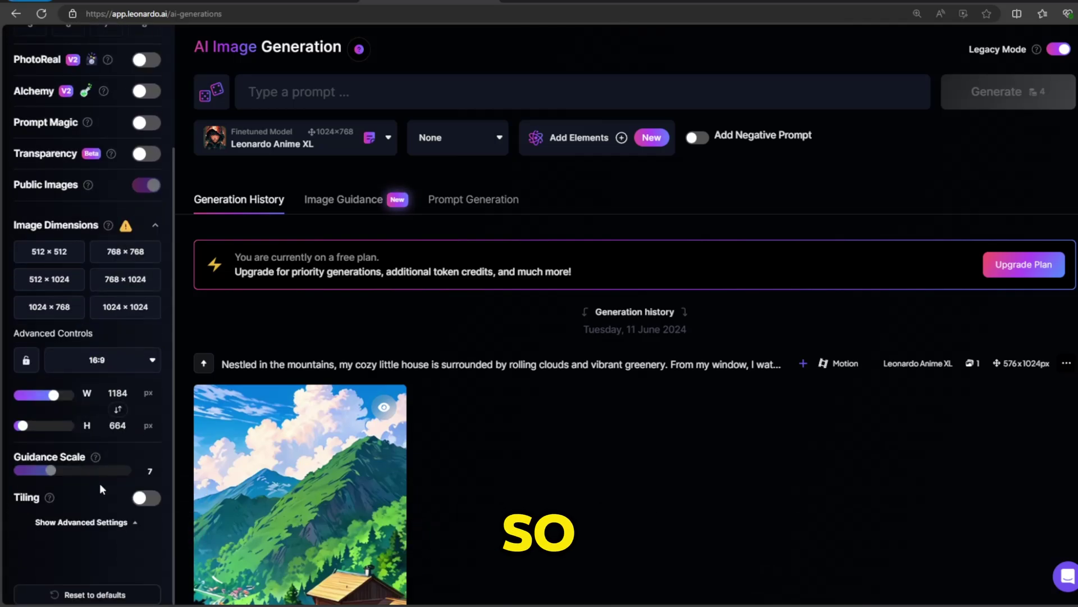
Step: Switch the image model to 3D Animation Style
{"action": "scroll", "coordinate": [99, 488], "scroll_direction": "up", "scroll_amount": 3}
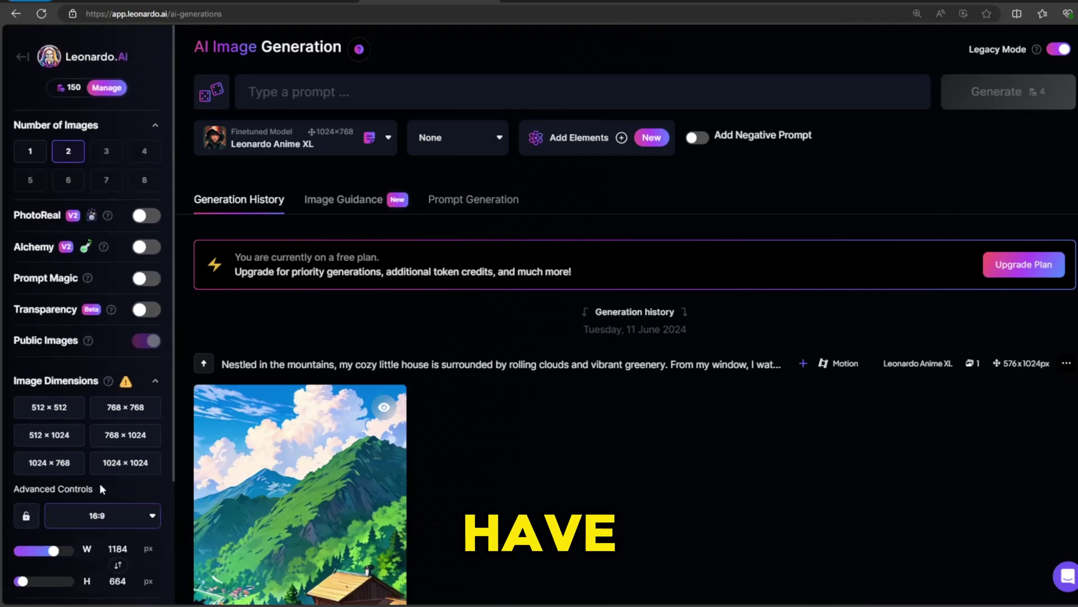
{"action": "left_click", "coordinate": [268, 139]}
{"action": "left_click", "coordinate": [246, 399]}
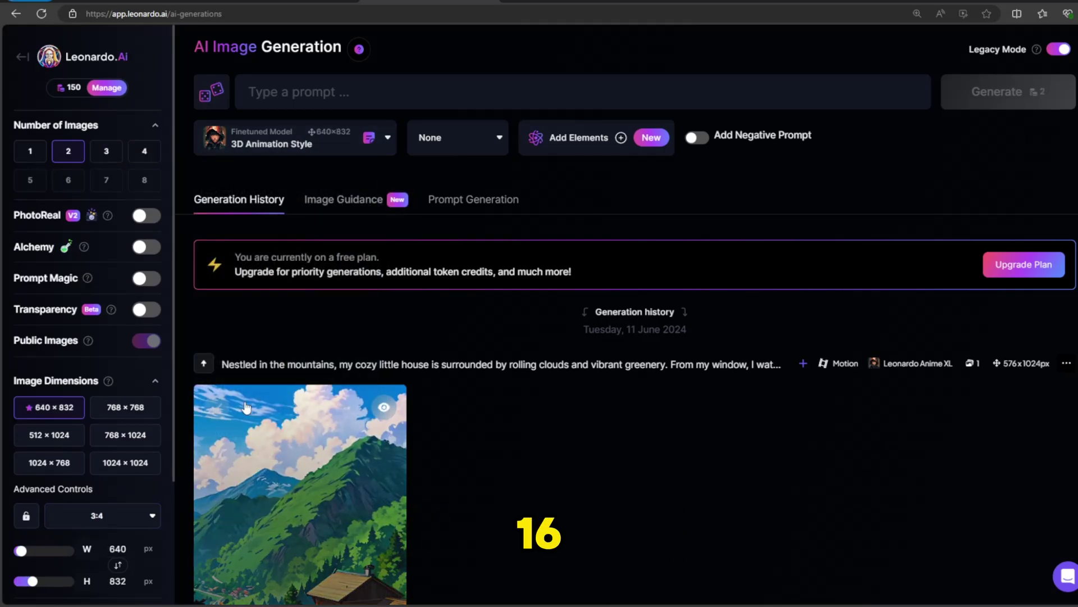
{"action": "left_click", "coordinate": [341, 96]}
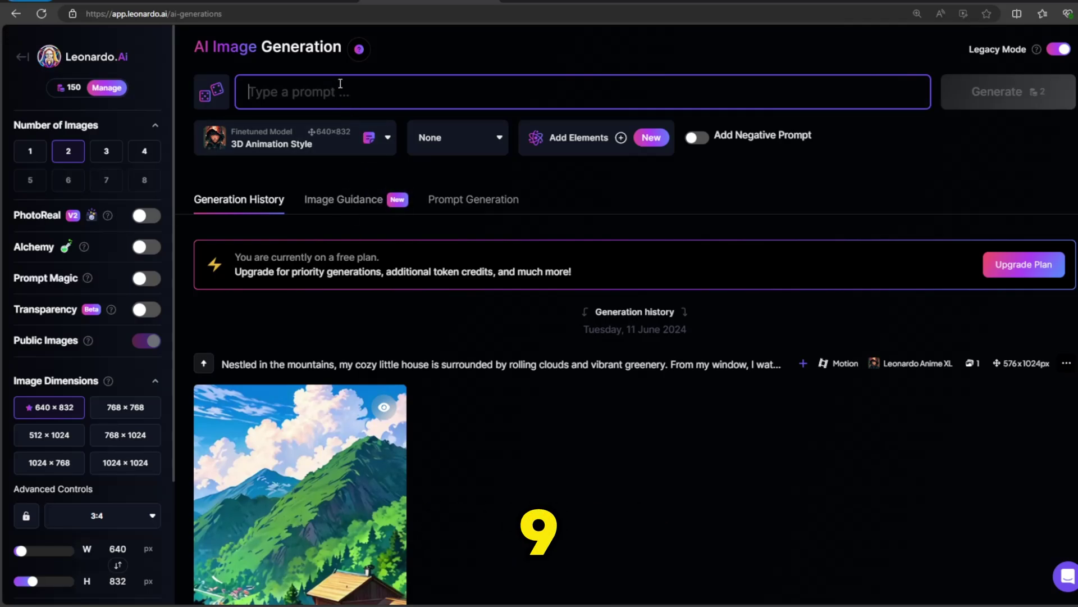
{"action": "left_click", "coordinate": [171, 68]}
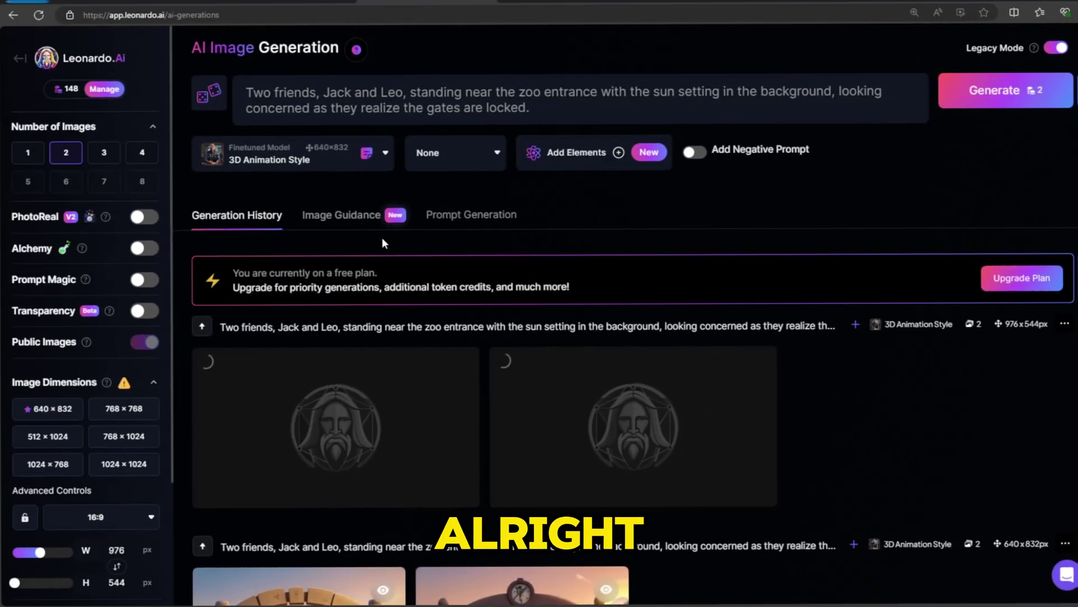
Step: Generate zoo-entrance images with the Leonardo Style preset, then the revised hoodie-boy version
{"action": "scroll", "coordinate": [383, 237], "scroll_direction": "down", "scroll_amount": 2}
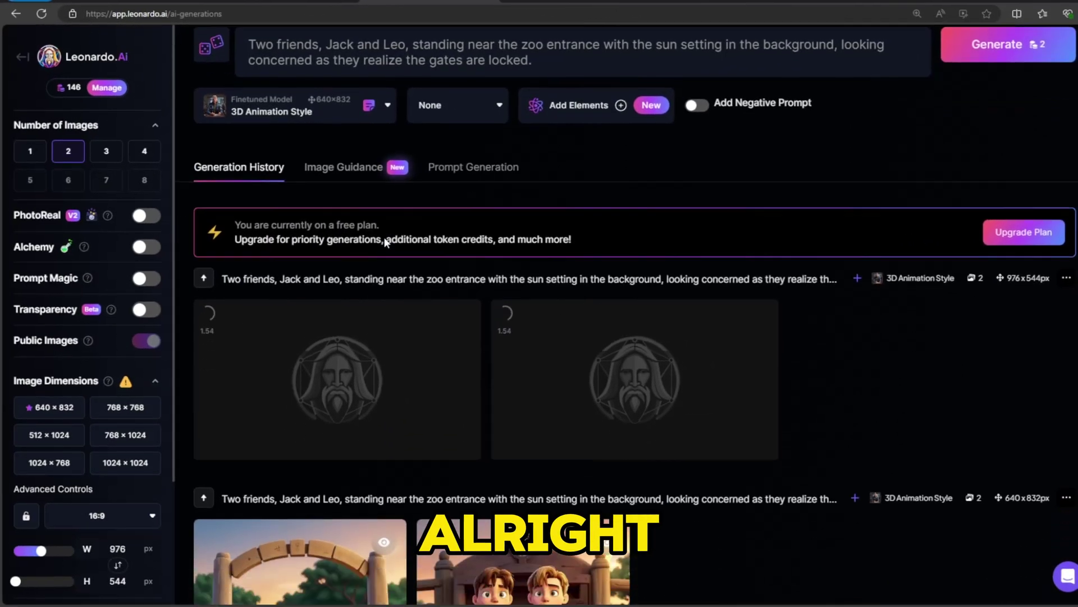
{"action": "scroll", "coordinate": [384, 251], "scroll_direction": "up", "scroll_amount": 1}
{"action": "scroll", "coordinate": [384, 251], "scroll_direction": "up", "scroll_amount": 1}
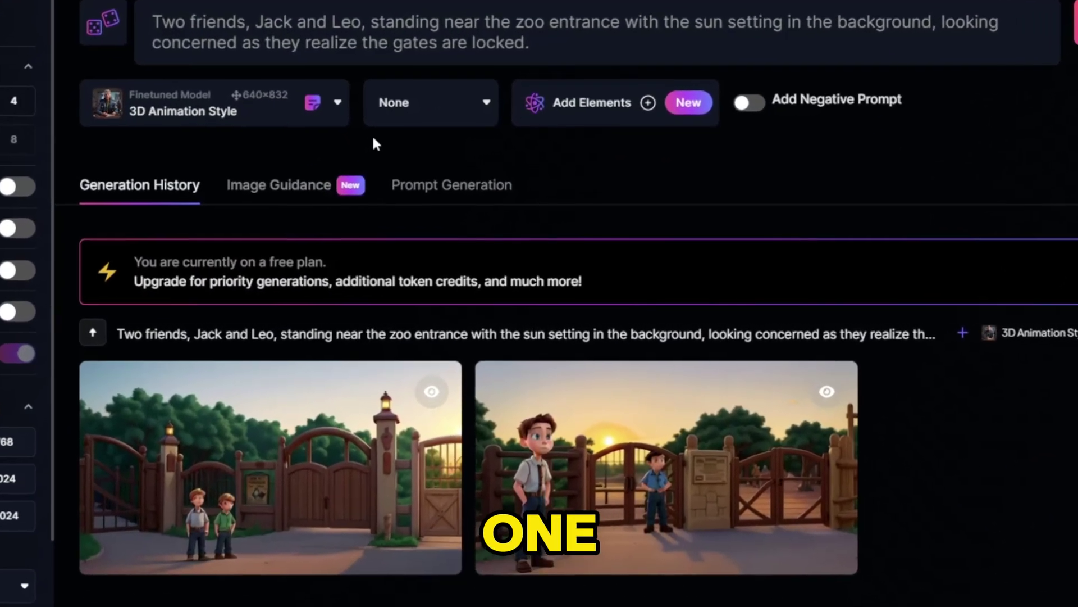
{"action": "left_click", "coordinate": [439, 161]}
{"action": "left_click", "coordinate": [426, 149]}
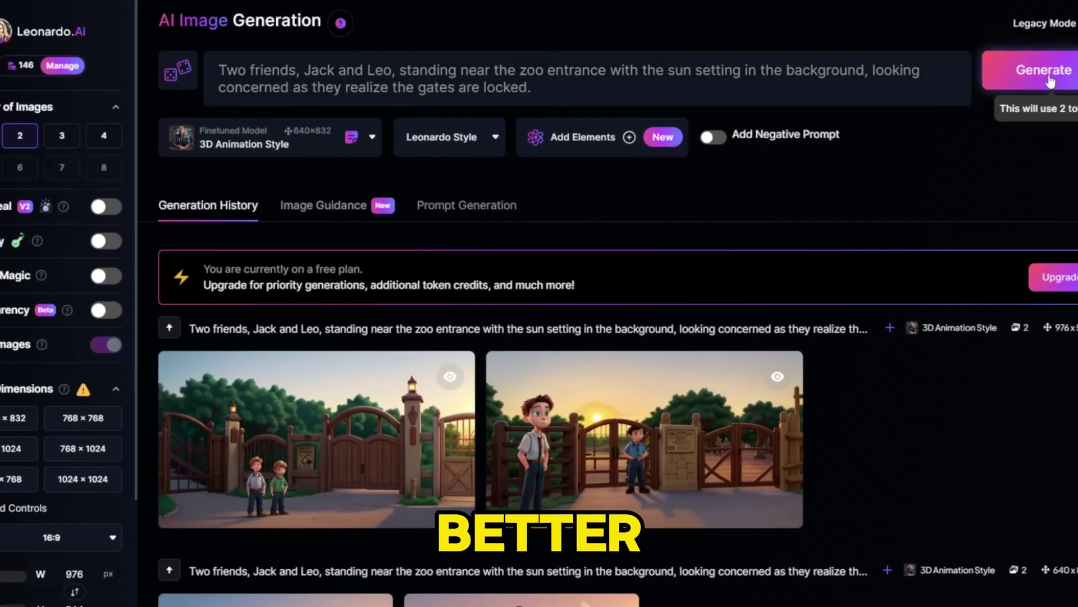
{"action": "left_click", "coordinate": [1051, 82]}
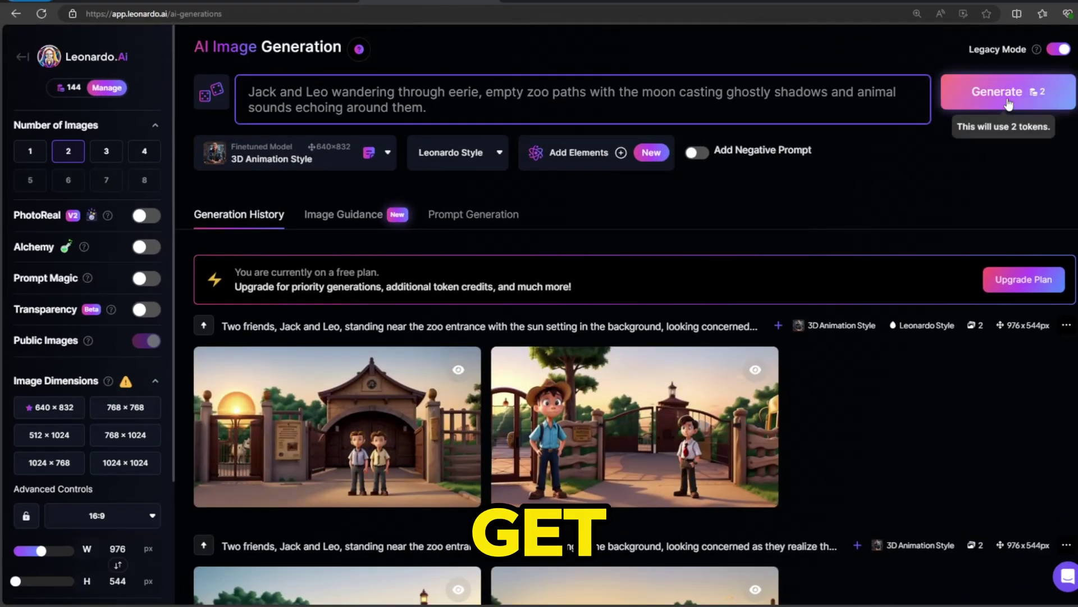
{"action": "left_click", "coordinate": [1000, 91]}
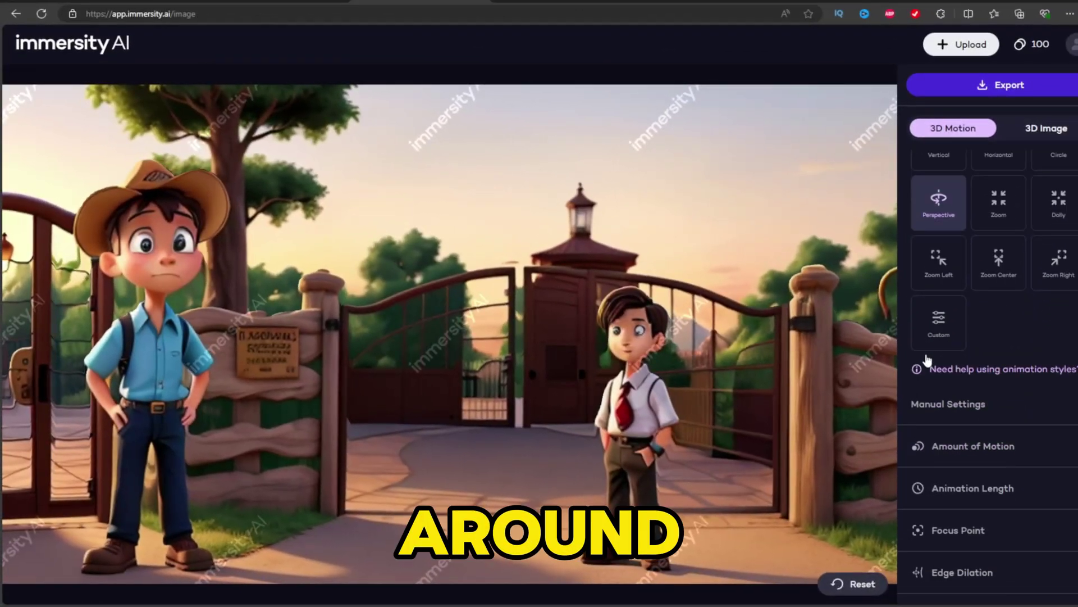
Step: Lower the Immersity AI Amount of Motion by one step
{"action": "scroll", "coordinate": [952, 426], "scroll_direction": "down", "scroll_amount": 1}
{"action": "left_click", "coordinate": [987, 414]}
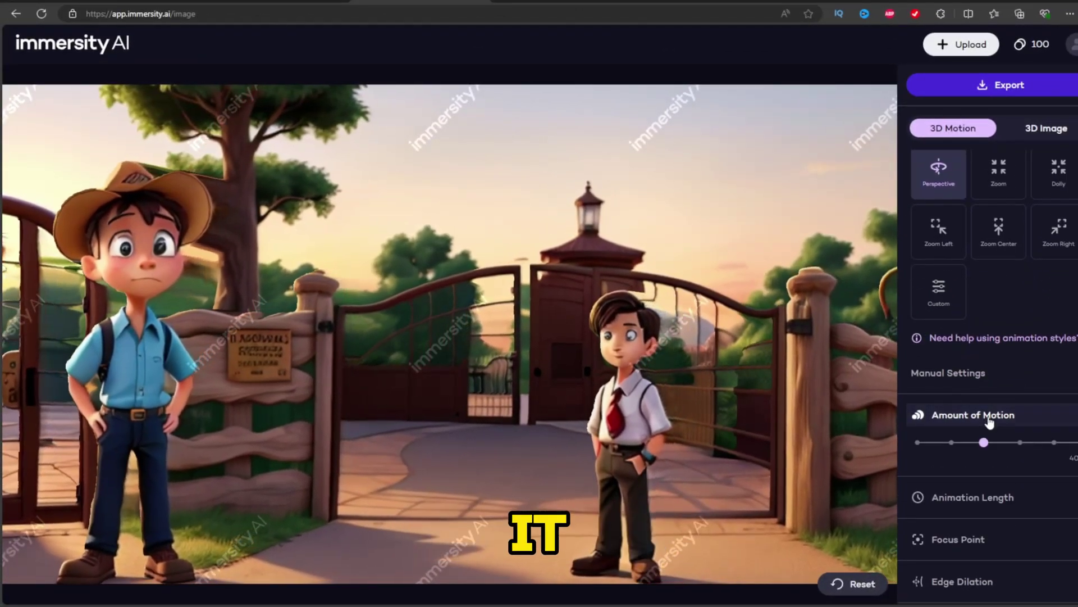
{"action": "left_click_drag", "start_coordinate": [986, 442], "coordinate": [952, 444]}
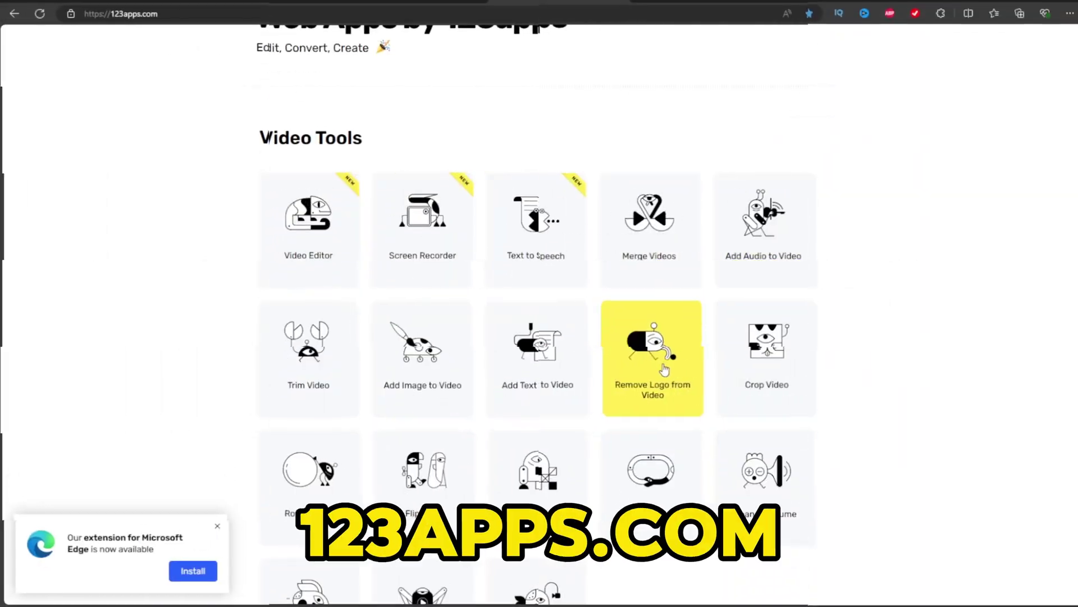
Step: Blur out the forest clip's watermark with Remove Logo and export the video
{"action": "left_click", "coordinate": [665, 369]}
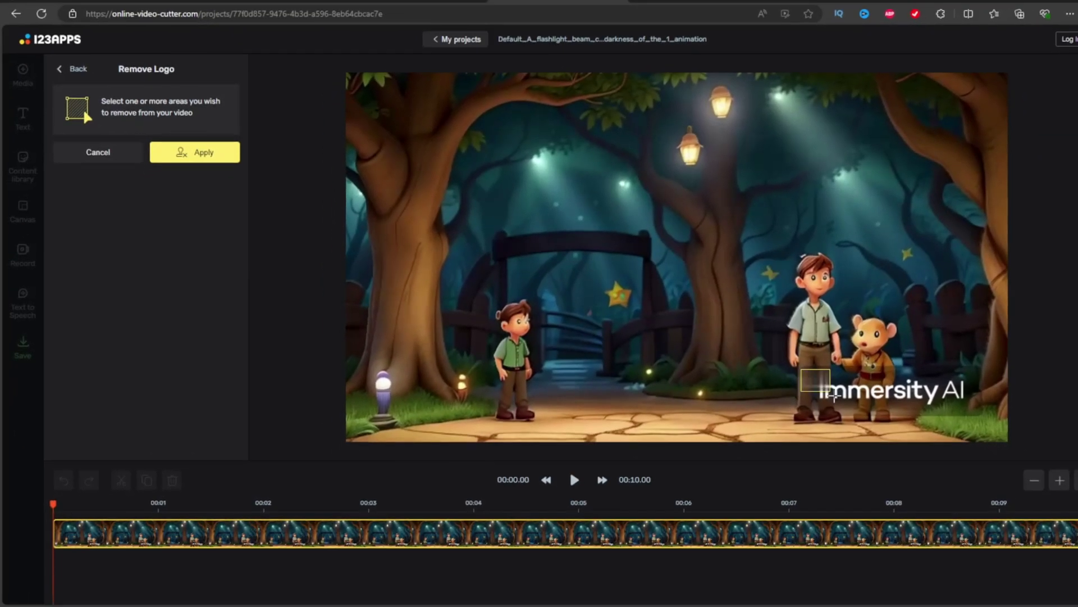
{"action": "left_click_drag", "start_coordinate": [801, 370], "coordinate": [981, 415]}
{"action": "left_click", "coordinate": [189, 153]}
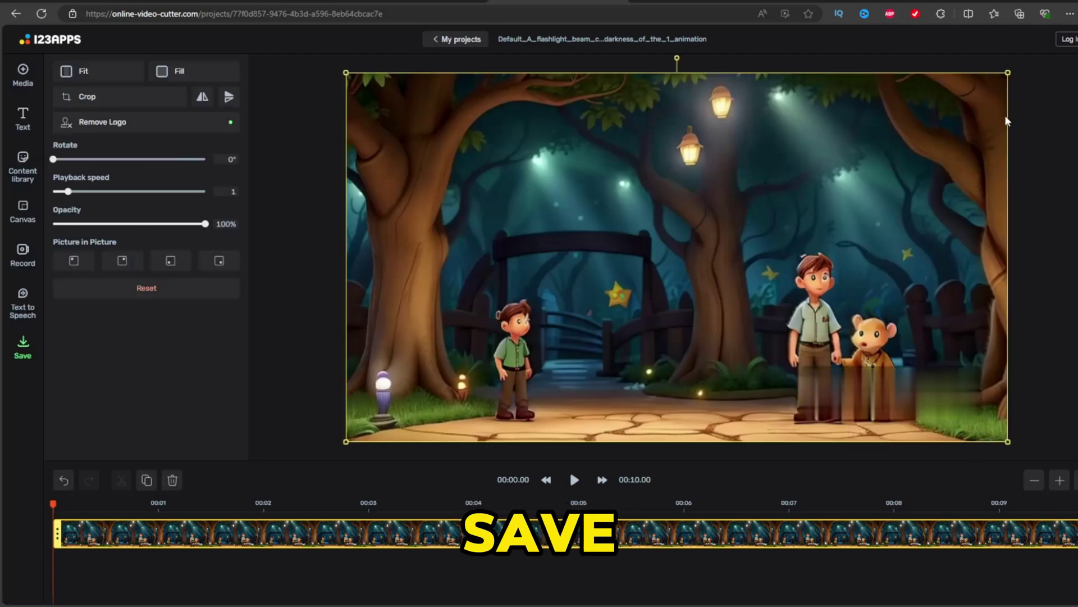
{"action": "left_click", "coordinate": [22, 346]}
{"action": "left_click", "coordinate": [164, 216]}
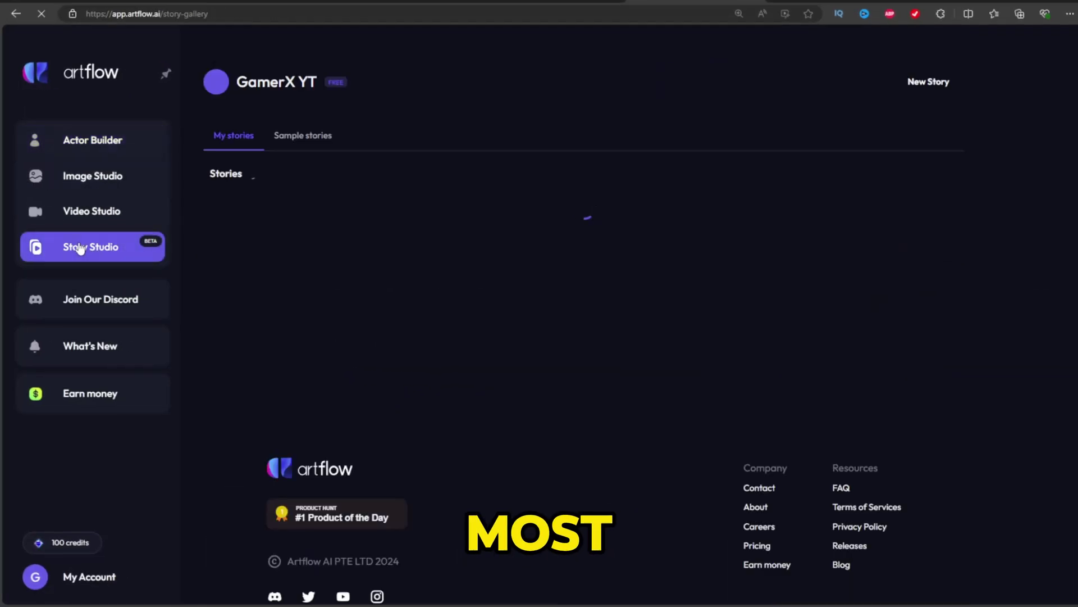
Step: Create a new Artflow Video Studio story and start Export & Animate
{"action": "left_click", "coordinate": [109, 214]}
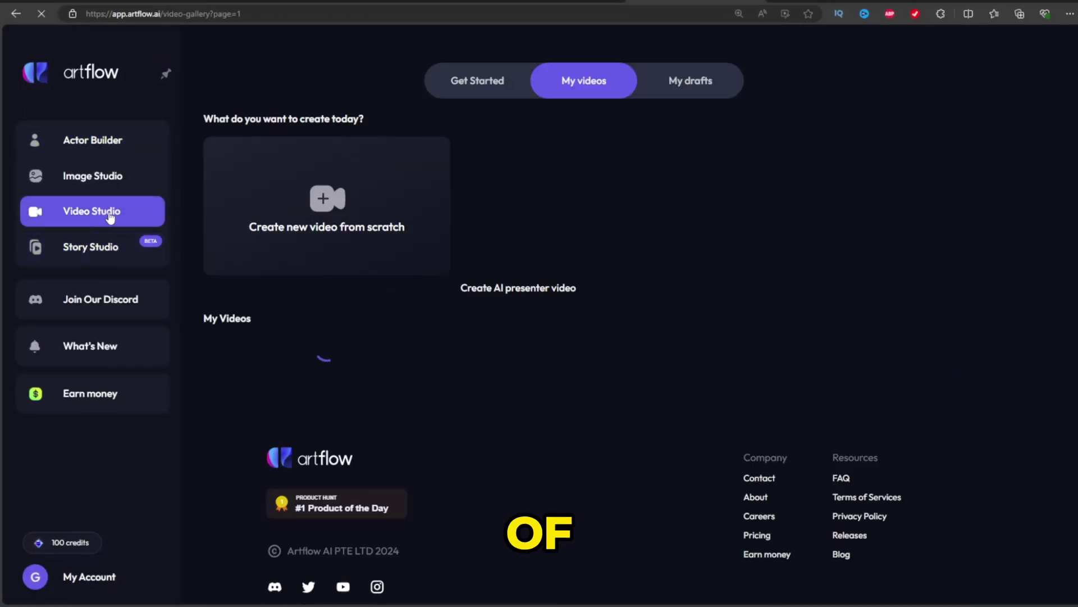
{"action": "left_click", "coordinate": [328, 219]}
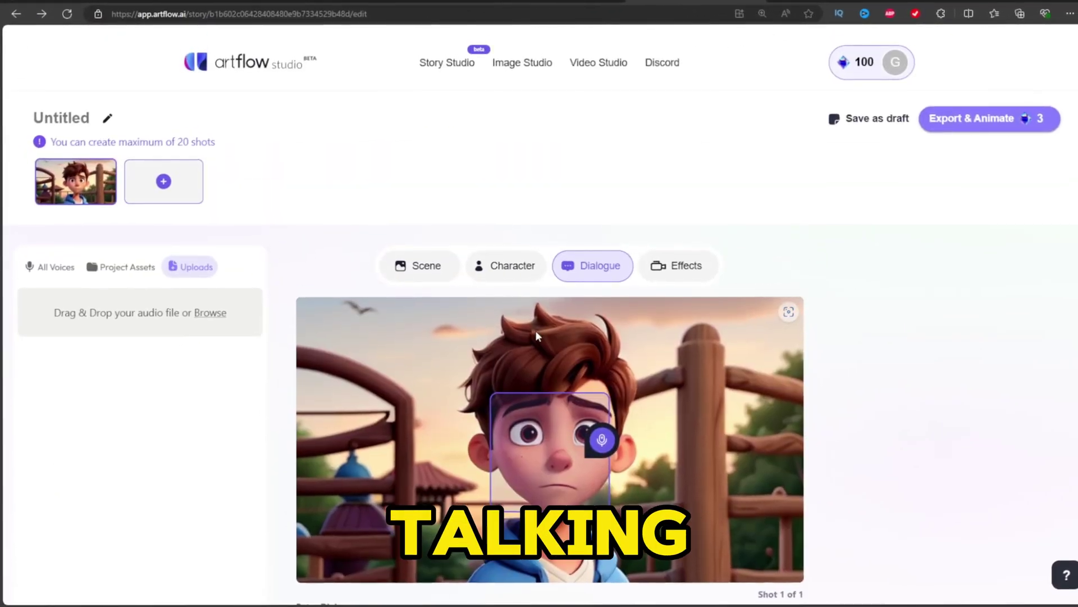
{"action": "left_click", "coordinate": [994, 121]}
{"action": "left_click", "coordinate": [942, 108]}
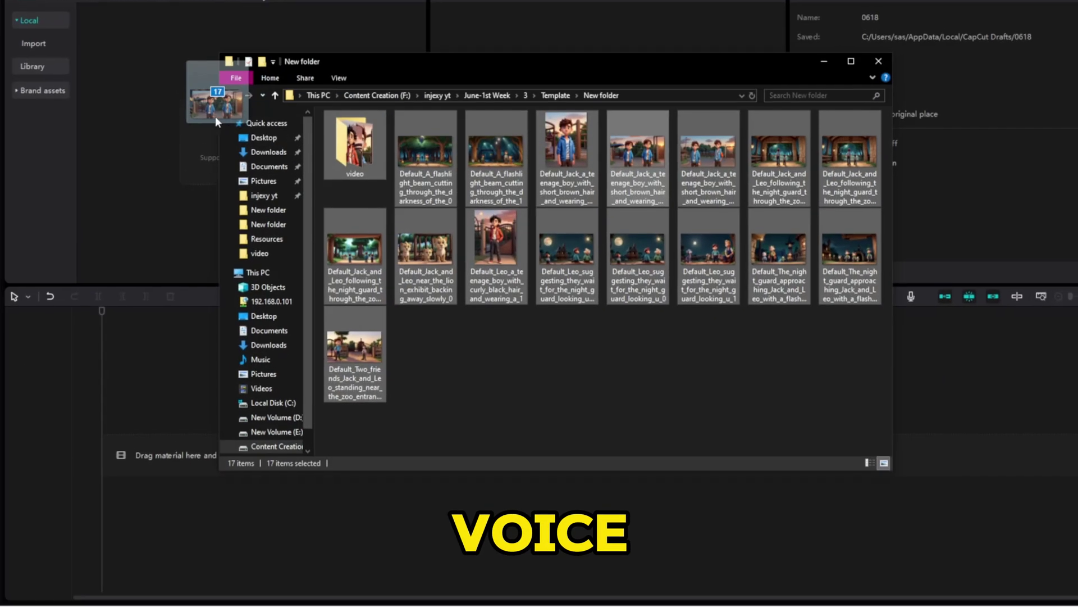
Step: Import the 17 story files and video folder, placing the lion cubs clip first
{"action": "left_click_drag", "start_coordinate": [215, 116], "coordinate": [180, 137]}
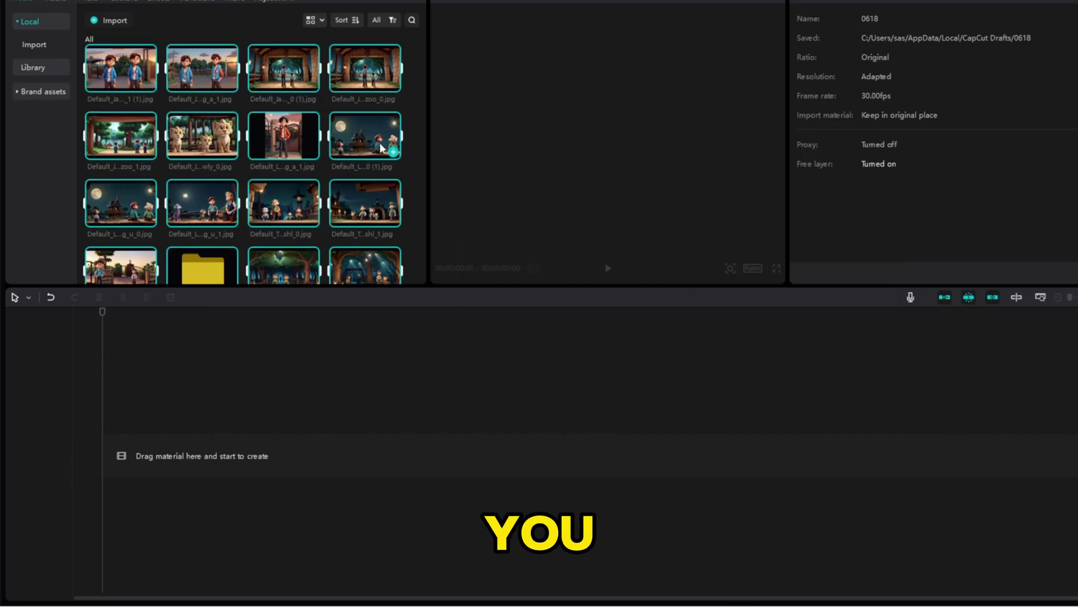
{"action": "scroll", "coordinate": [419, 145], "scroll_direction": "down", "scroll_amount": 3}
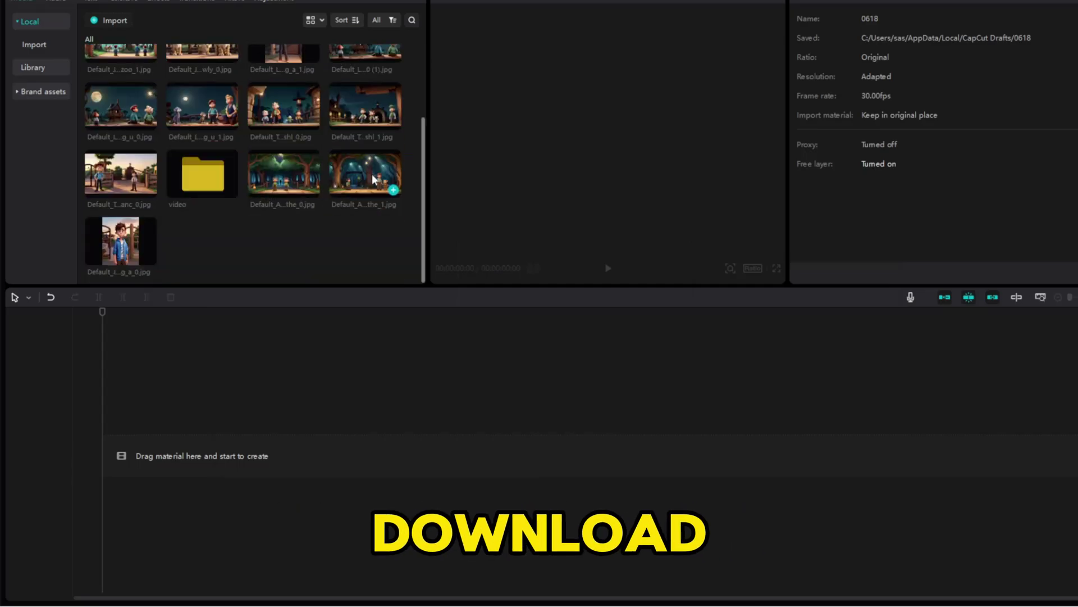
{"action": "double_click", "coordinate": [203, 179]}
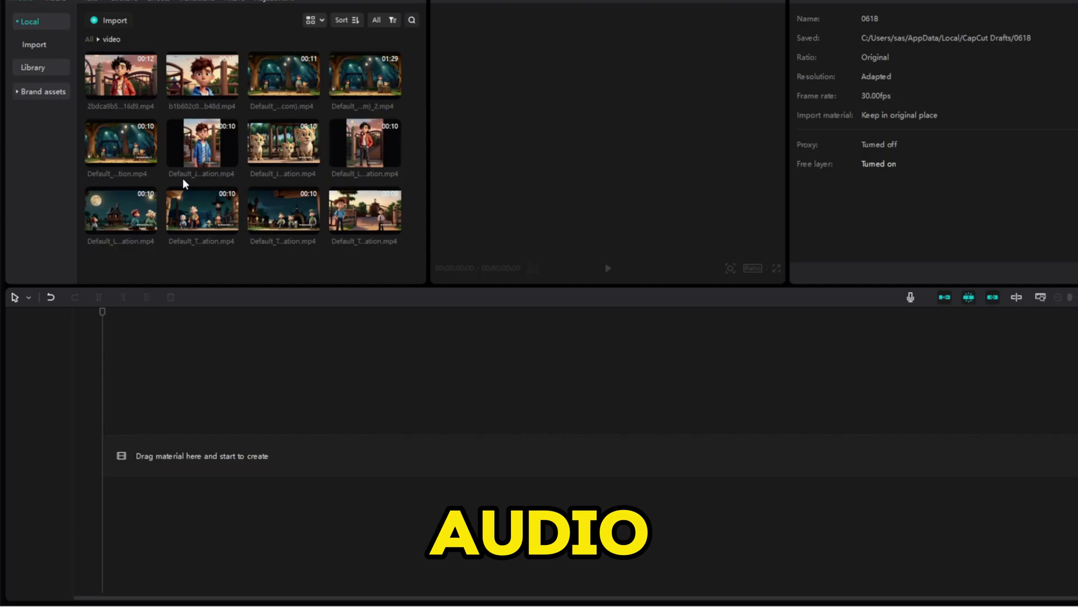
{"action": "mouse_move", "coordinate": [287, 144]}
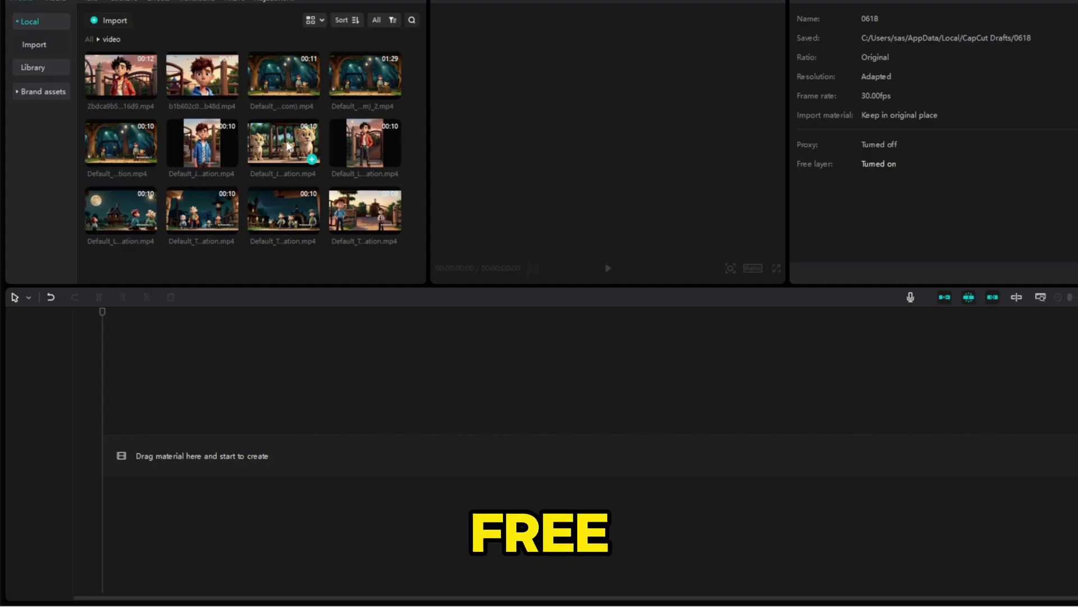
{"action": "left_click_drag", "start_coordinate": [286, 145], "coordinate": [112, 451]}
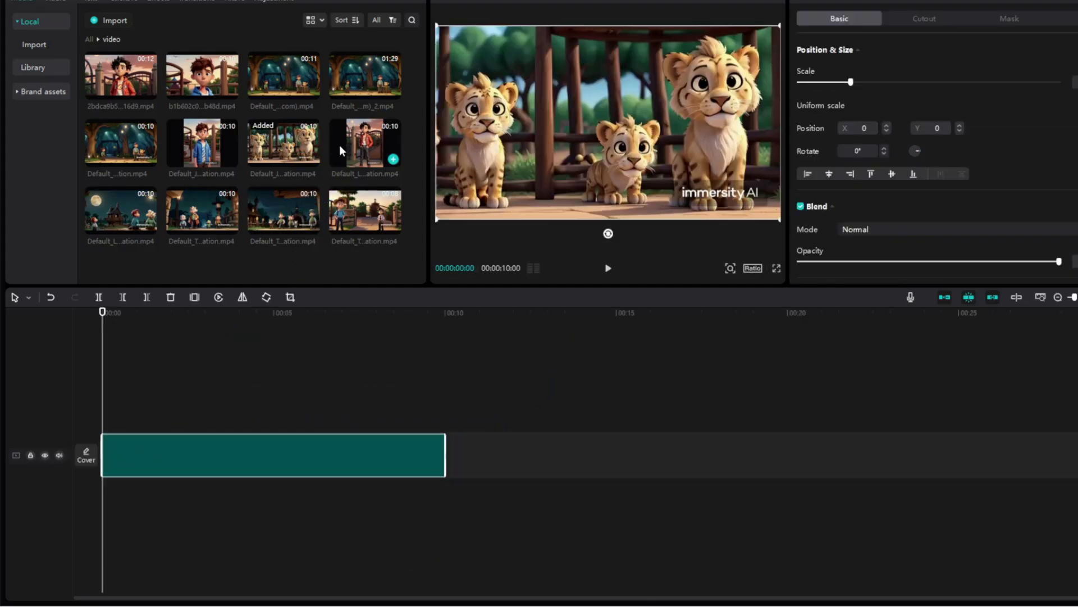
Step: Arrange the flashlight forest, zoo entrance and another clip in story order on the timeline
{"action": "left_click_drag", "start_coordinate": [126, 145], "coordinate": [433, 459]}
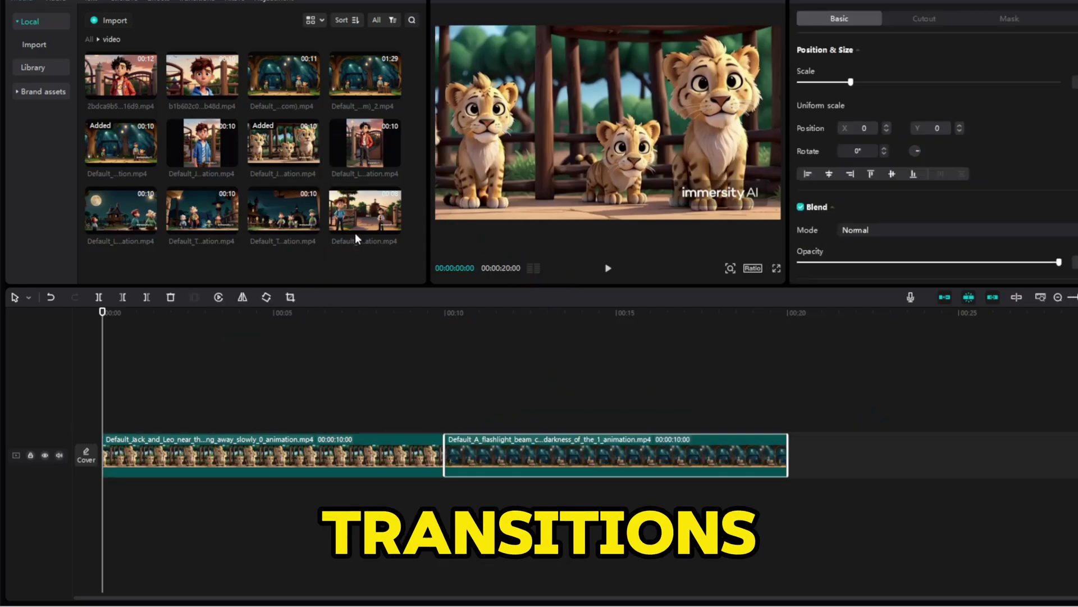
{"action": "left_click_drag", "start_coordinate": [378, 215], "coordinate": [104, 456]}
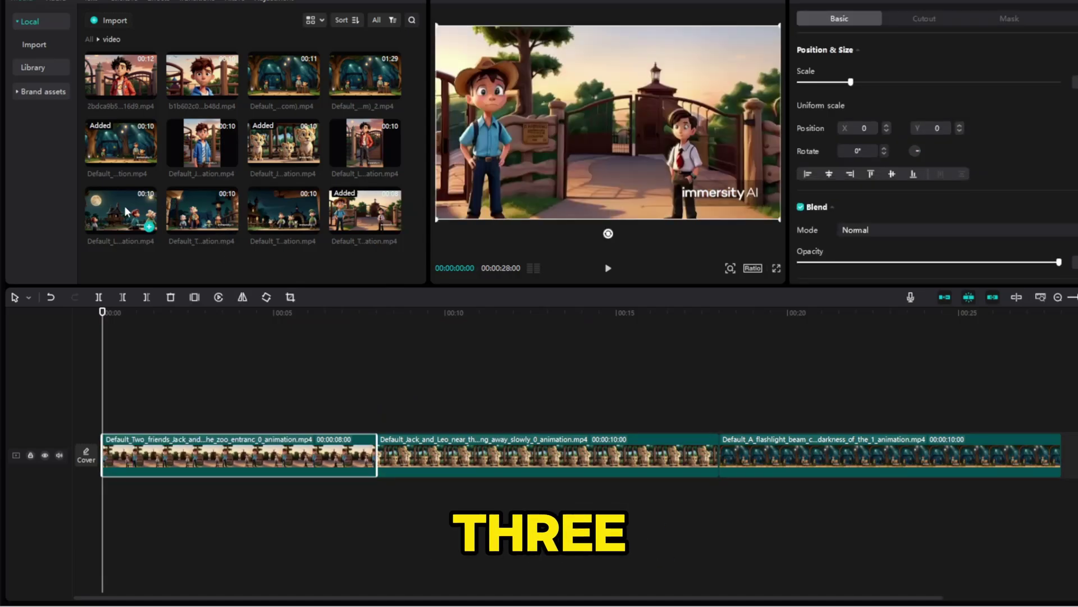
{"action": "left_click_drag", "start_coordinate": [127, 211], "coordinate": [1062, 459]}
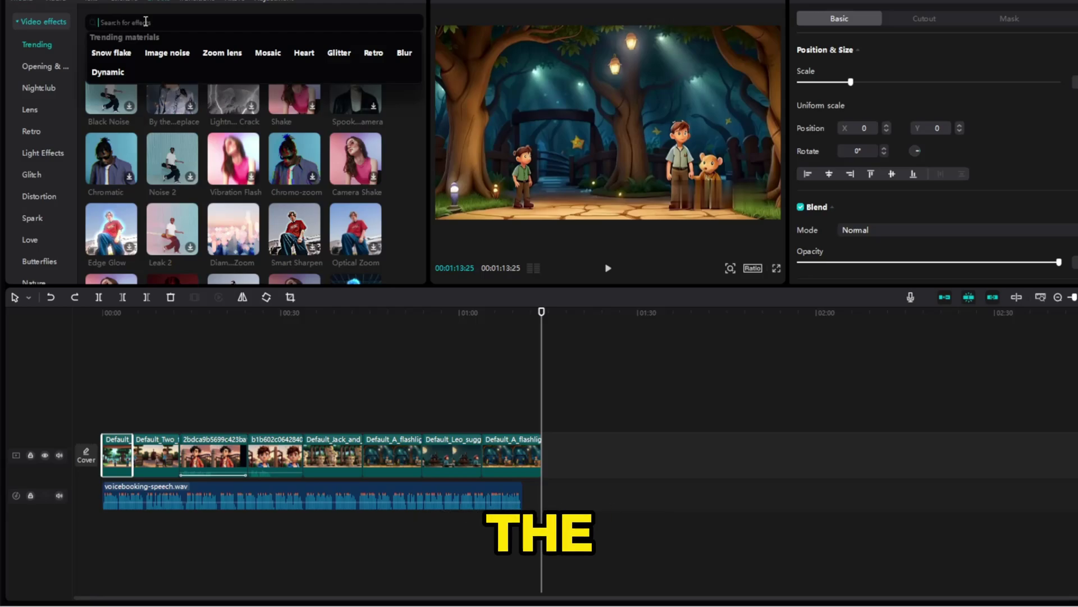
Step: Find and download the Mini Stars effect, and mute the voiceover track
{"action": "type", "text": "minist"}
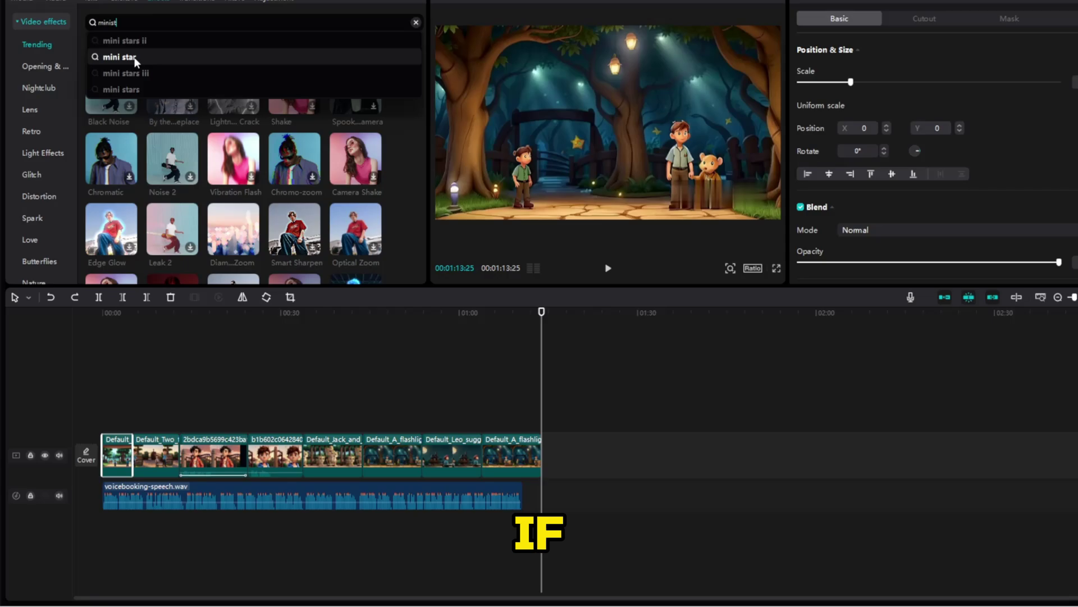
{"action": "left_click", "coordinate": [119, 57]}
{"action": "left_click", "coordinate": [172, 93]}
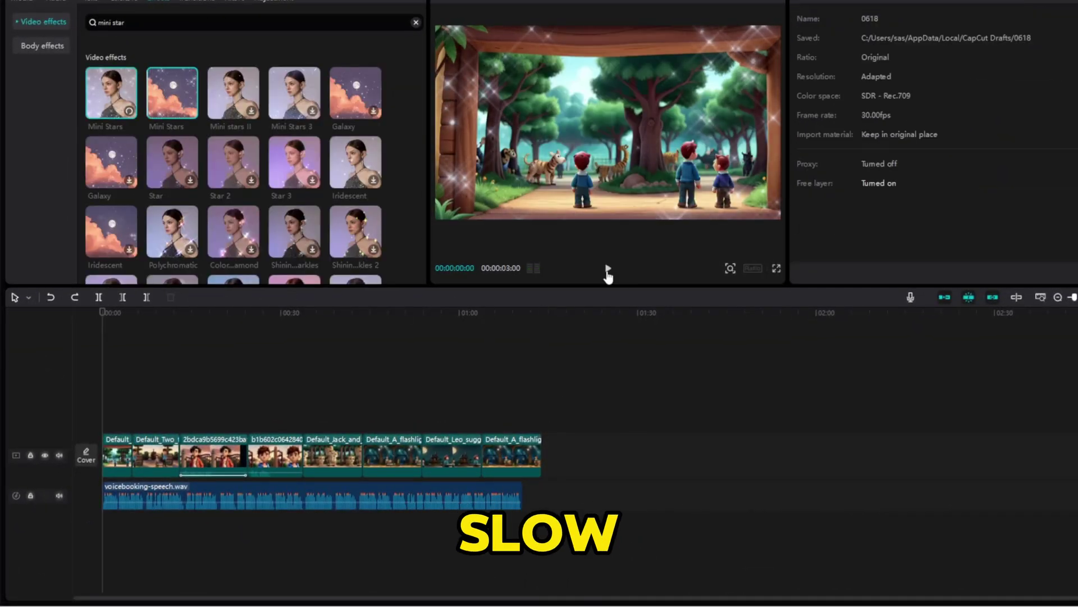
{"action": "left_click", "coordinate": [59, 495]}
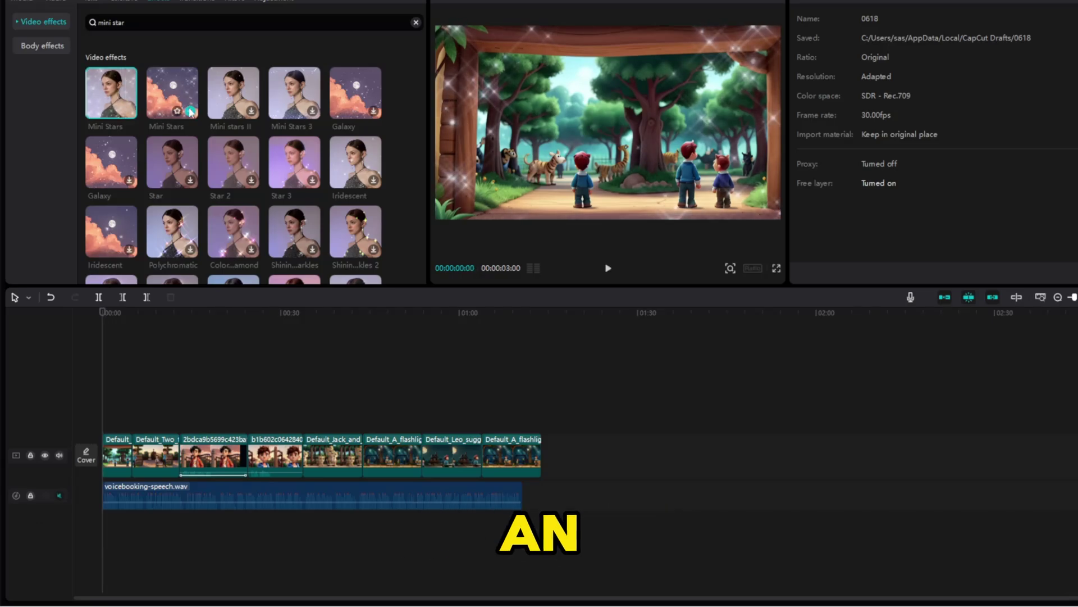
Step: Add Mini Stars to the timeline stretched across the whole video
{"action": "left_click", "coordinate": [128, 110]}
{"action": "left_click_drag", "start_coordinate": [120, 423], "coordinate": [539, 432]}
{"action": "key", "text": "Home"}
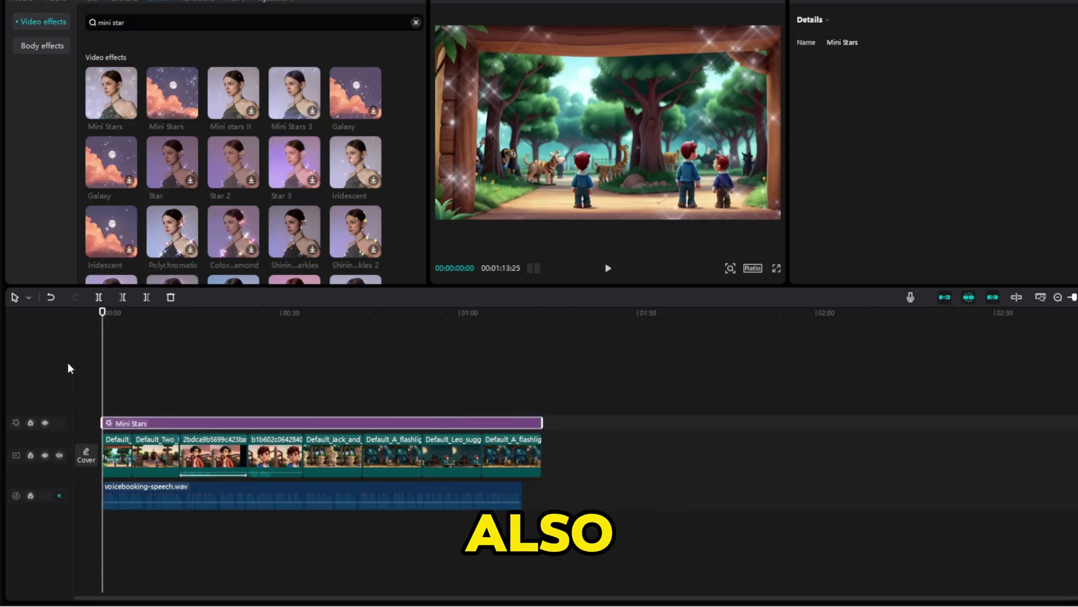
{"action": "left_click", "coordinate": [68, 364]}
Step: Create English auto captions from the voiceover, regenerating them to span the full narration
{"action": "left_click", "coordinate": [90, 1]}
{"action": "left_click", "coordinate": [44, 94]}
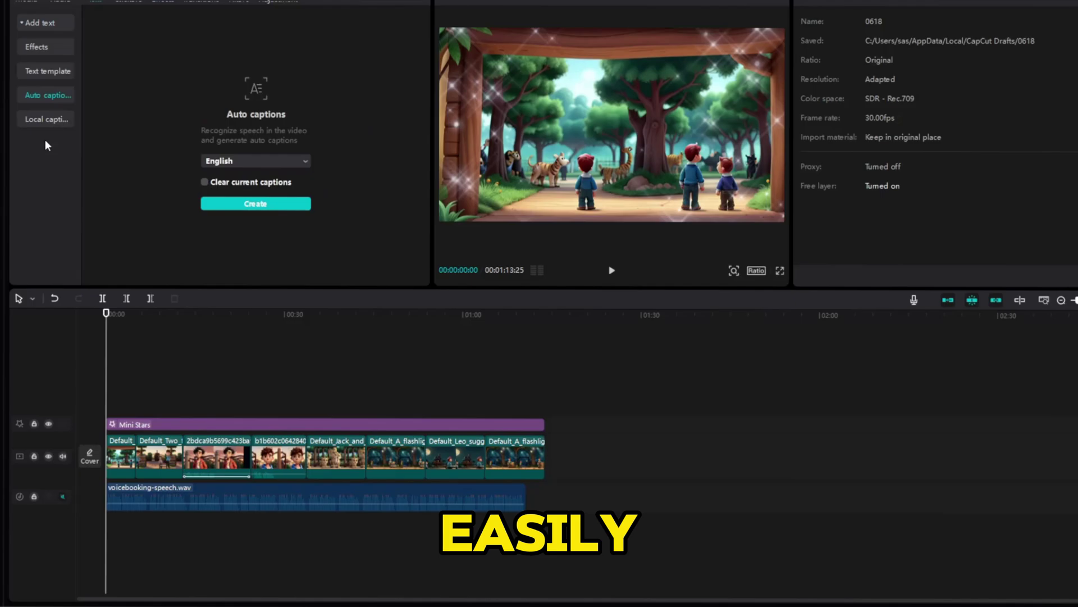
{"action": "left_click", "coordinate": [220, 204]}
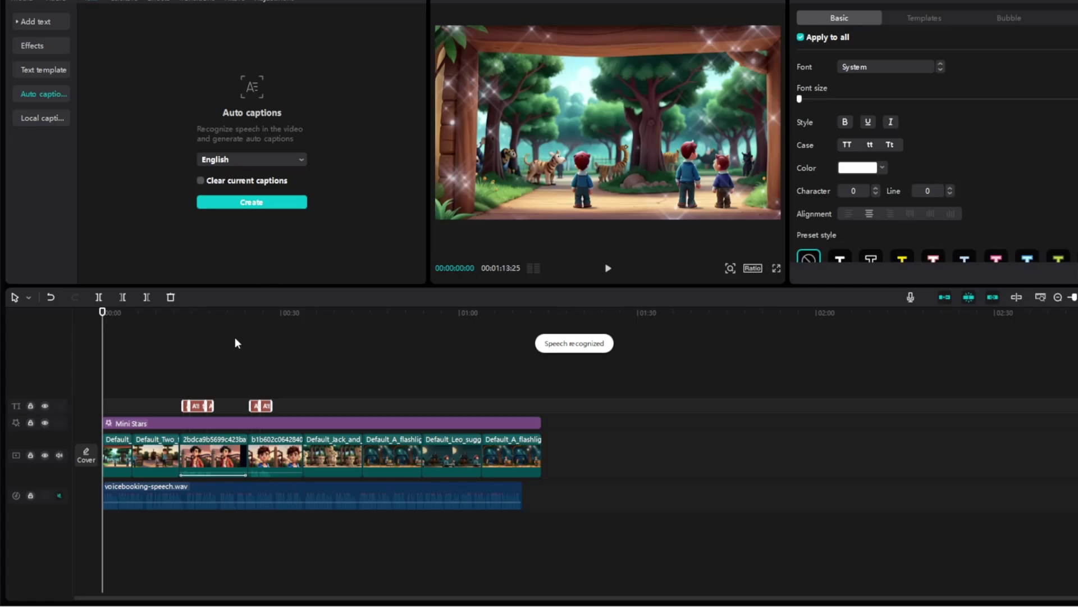
{"action": "left_click", "coordinate": [254, 202]}
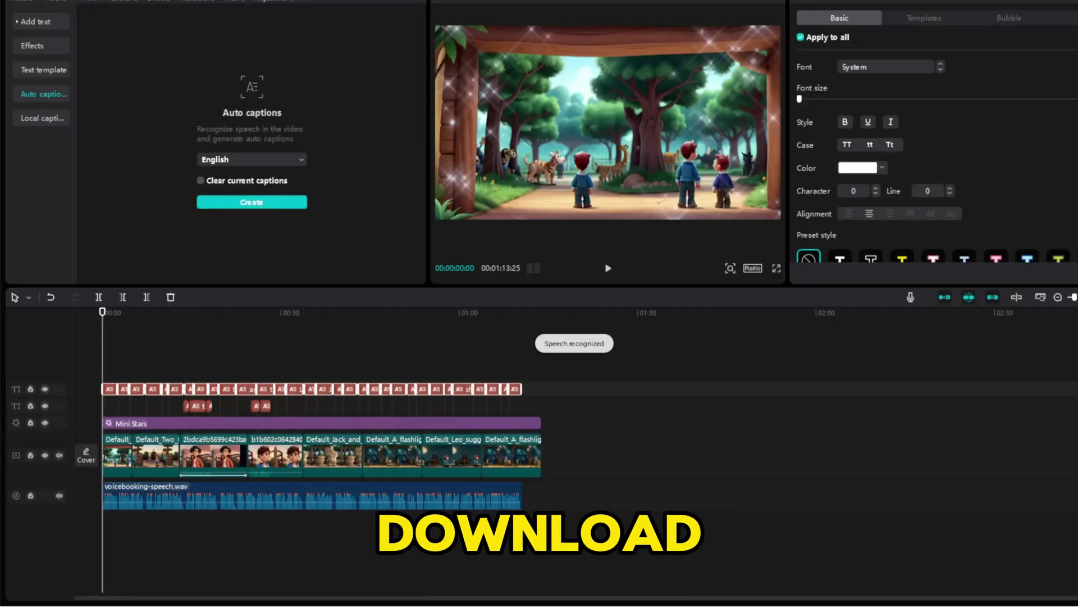
Step: Bring up Export for project 0618 with 4K, H.264, mp4 and 30fps
{"action": "key", "text": "ctrl+e"}
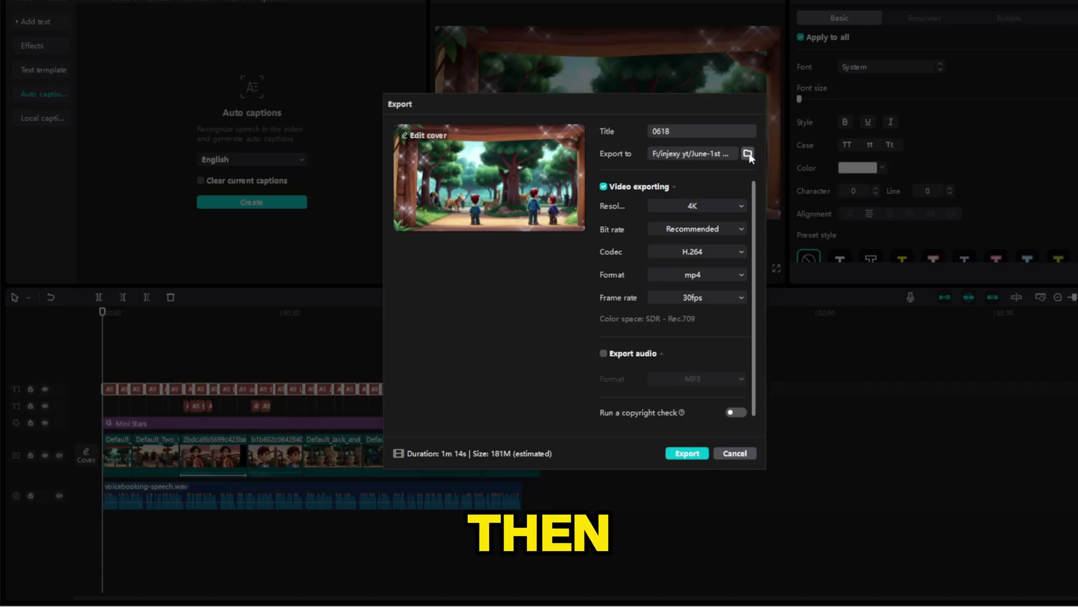